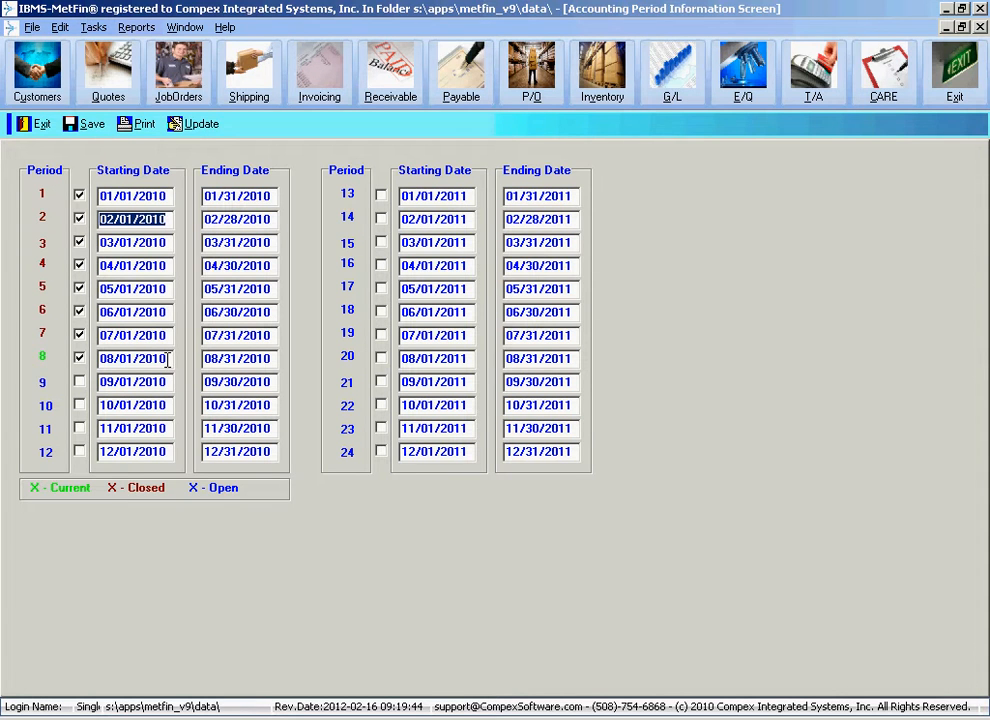
- Leave the accounting periods, start a new miscellaneous invoice and set its invoice date to 01/16/2010
{"action": "left_click", "coordinate": [74, 128]}
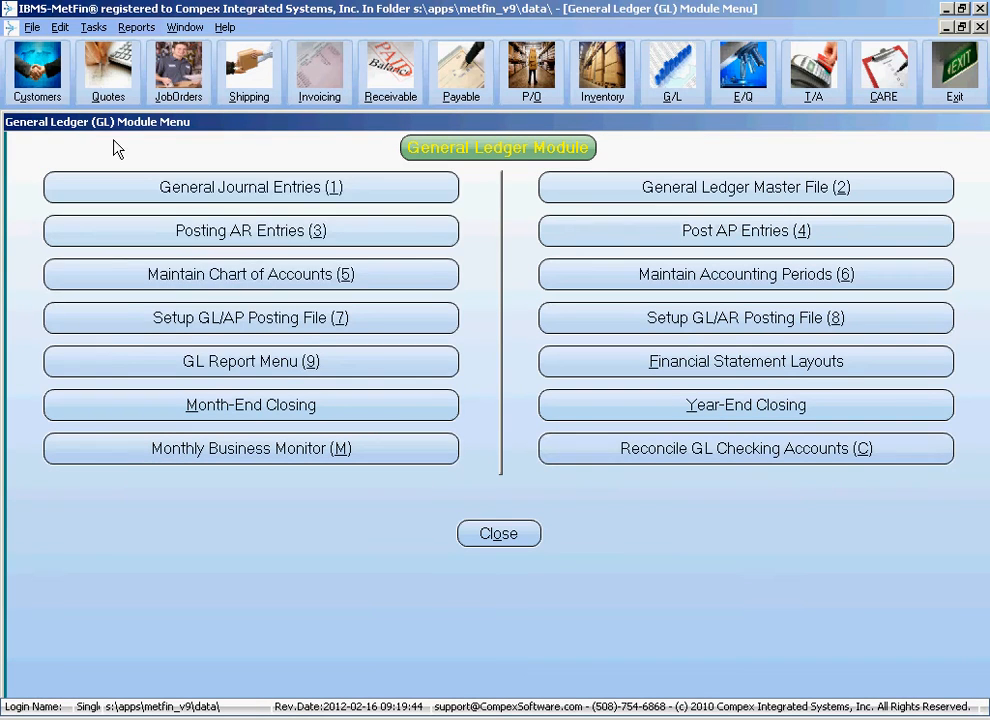
{"action": "left_click", "coordinate": [318, 93]}
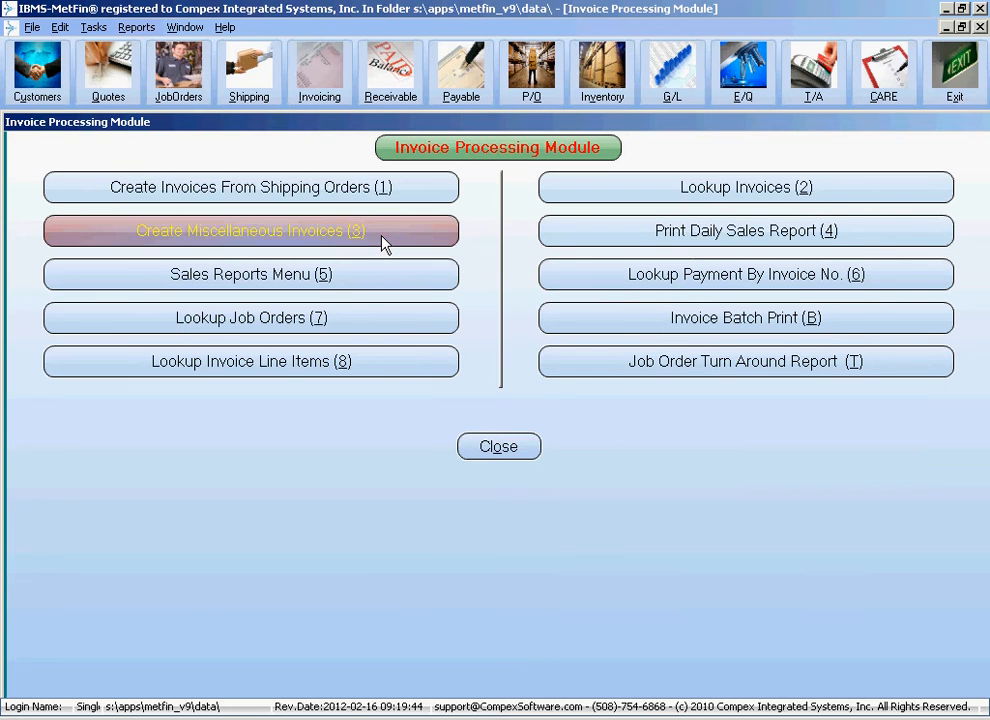
{"action": "left_click", "coordinate": [381, 241]}
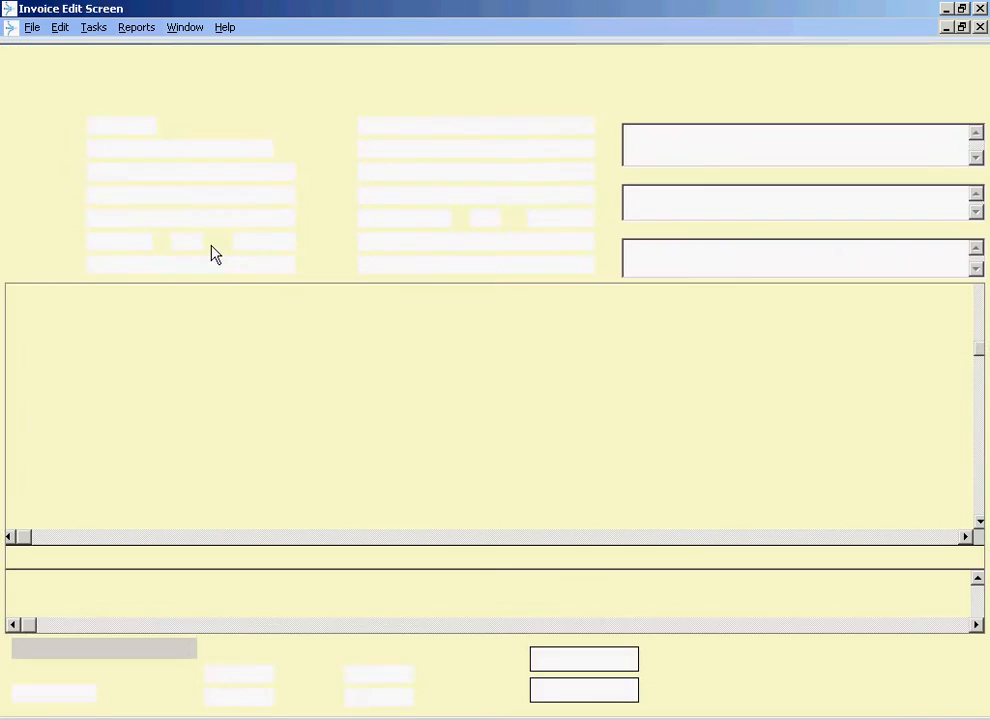
{"action": "left_click_drag", "start_coordinate": [25, 179], "coordinate": [4, 183]}
{"action": "type", "text": "0"}
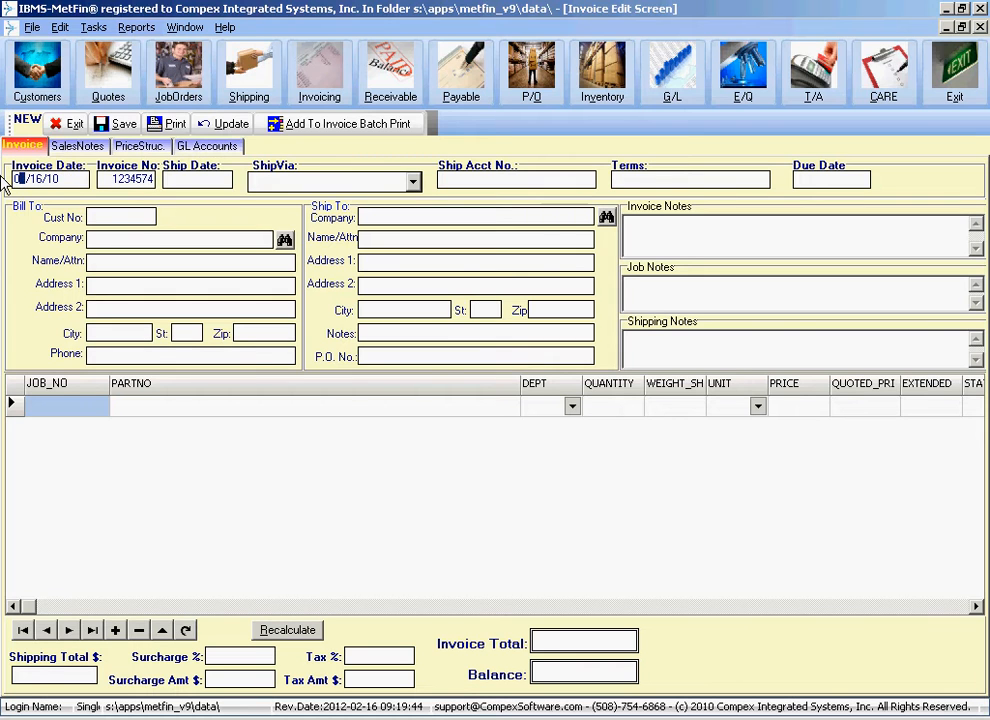
{"action": "type", "text": "1"}
{"action": "key", "text": "Tab"}
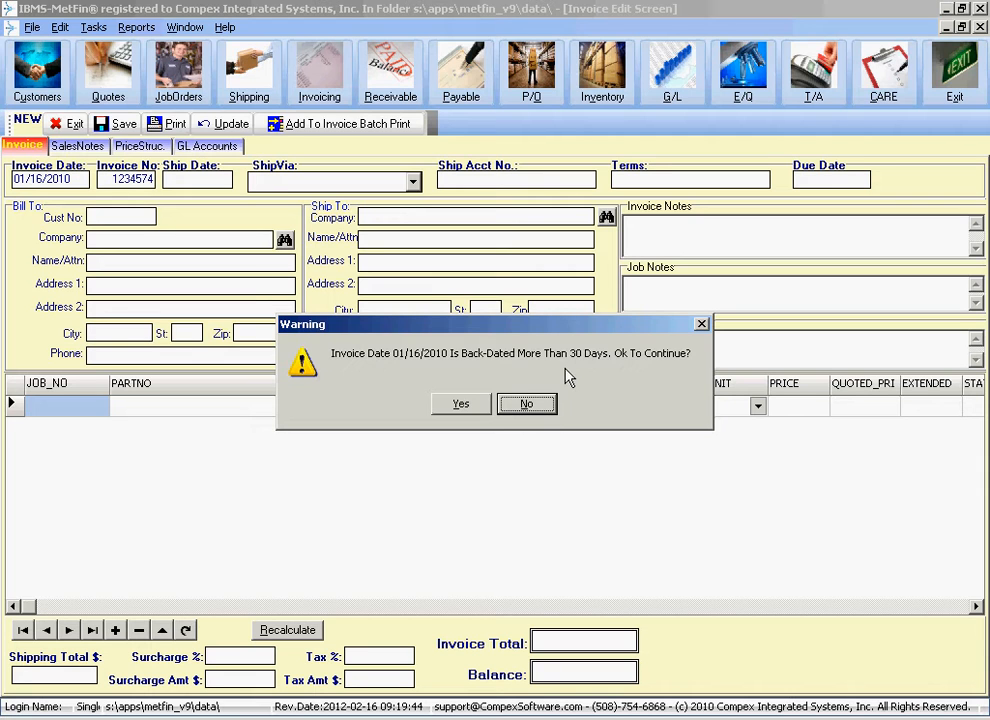
- Accept the back-dated invoice date, discard the new invoice without saving and close the invoice directory
{"action": "left_click", "coordinate": [528, 404]}
{"action": "left_click", "coordinate": [70, 124]}
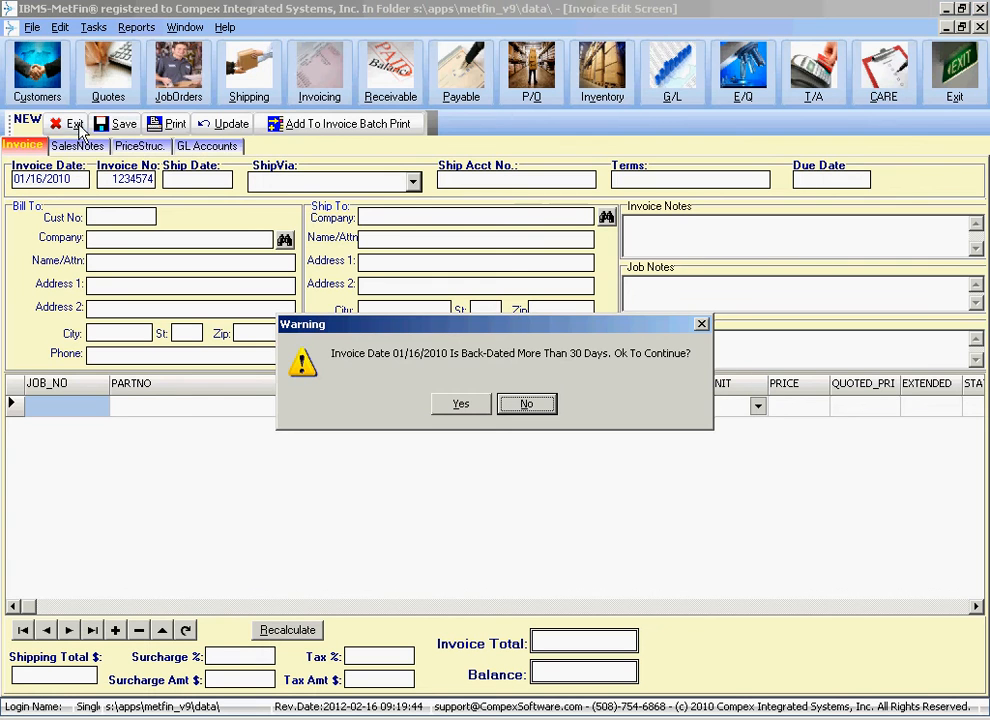
{"action": "left_click", "coordinate": [527, 404]}
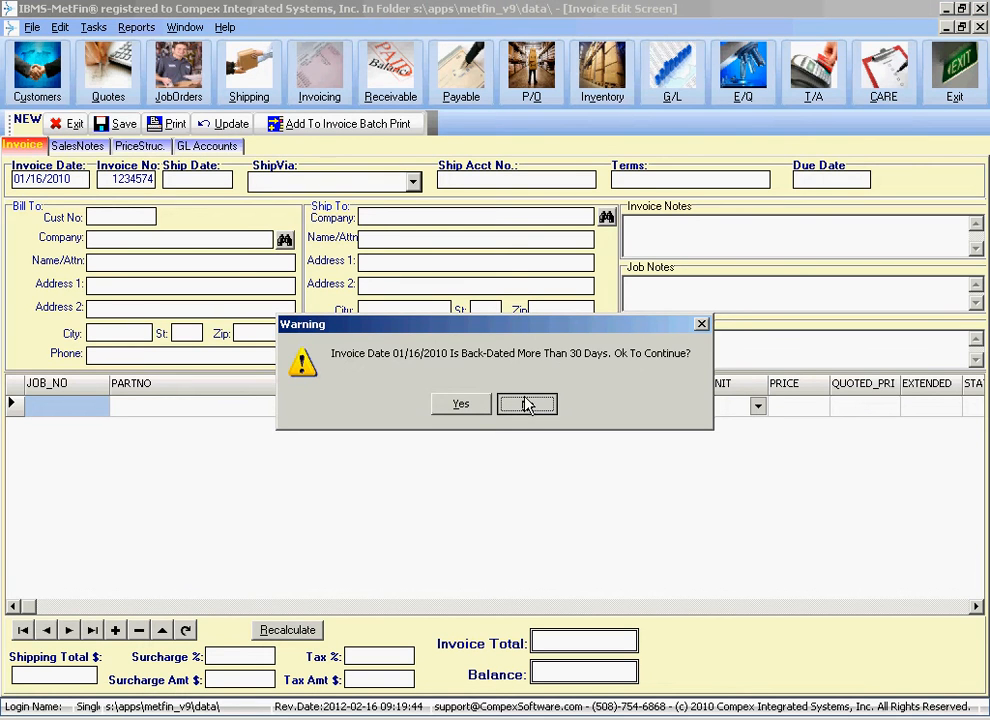
{"action": "left_click", "coordinate": [68, 126]}
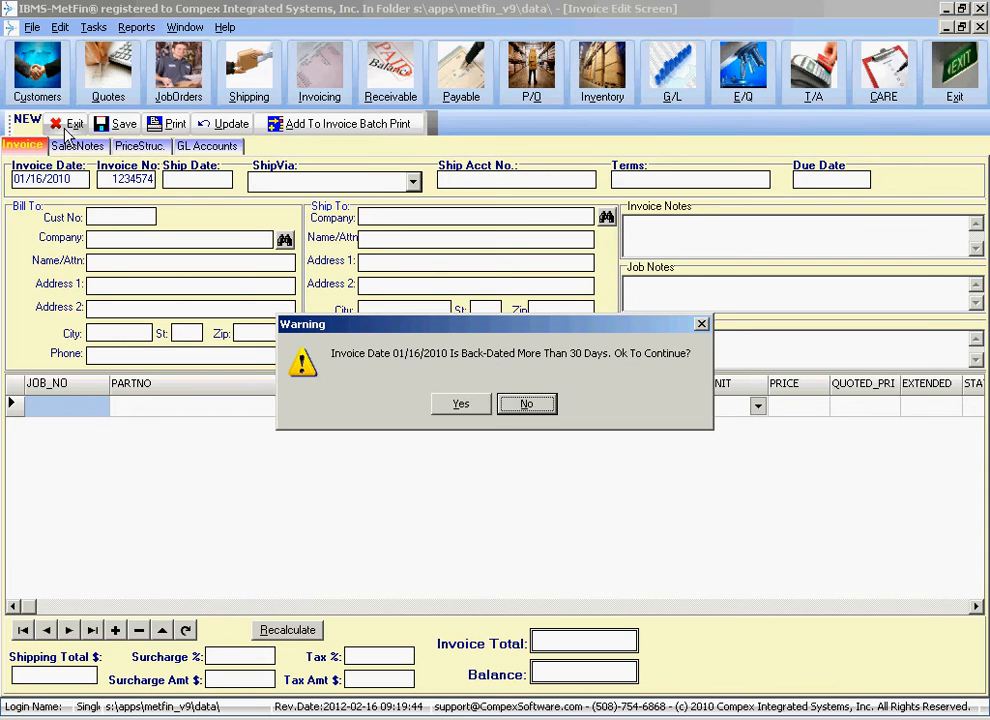
{"action": "left_click", "coordinate": [461, 404]}
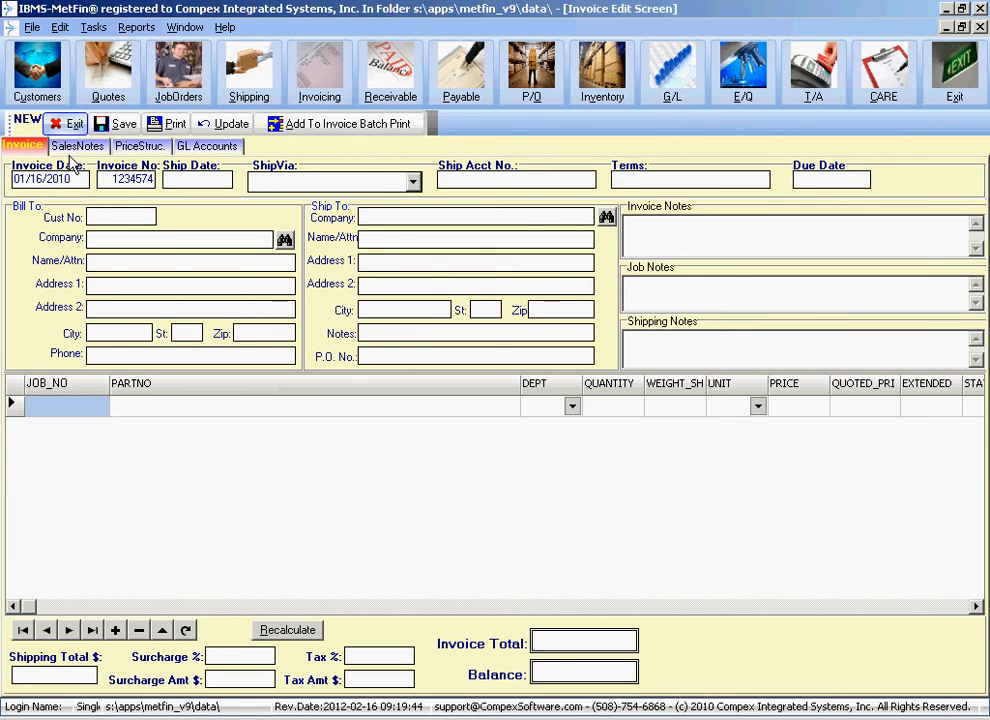
{"action": "left_click", "coordinate": [72, 124]}
{"action": "left_click", "coordinate": [497, 412]}
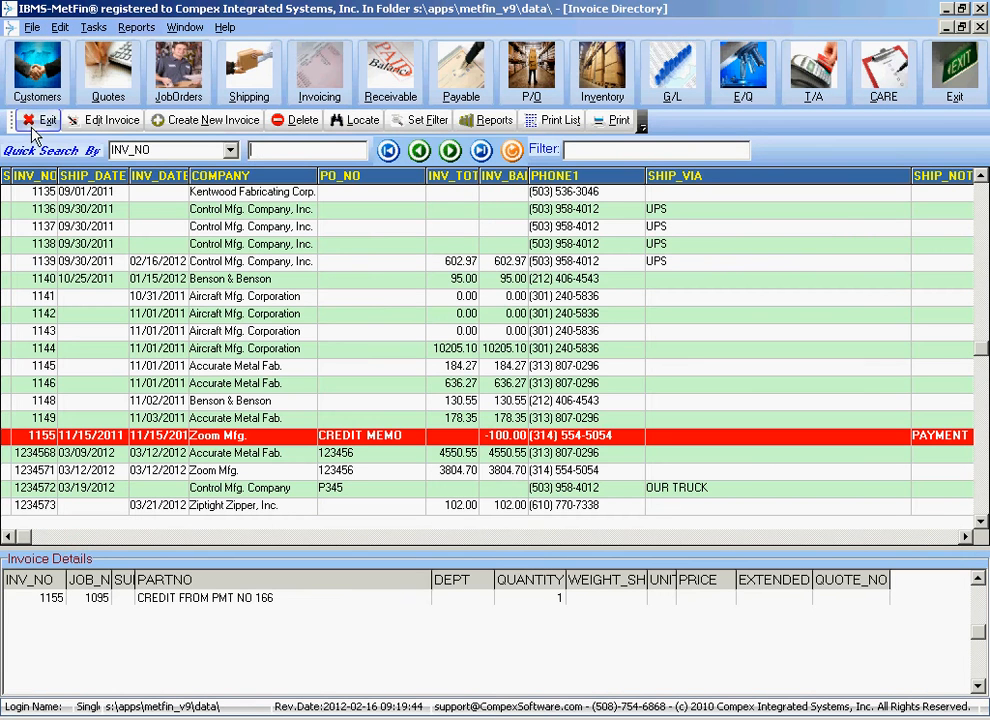
{"action": "left_click", "coordinate": [35, 125]}
- Create a new accounts payable voucher for vendor DAVIES,COLLINS ,BURGESS and enter its invoice number
{"action": "left_click", "coordinate": [473, 99]}
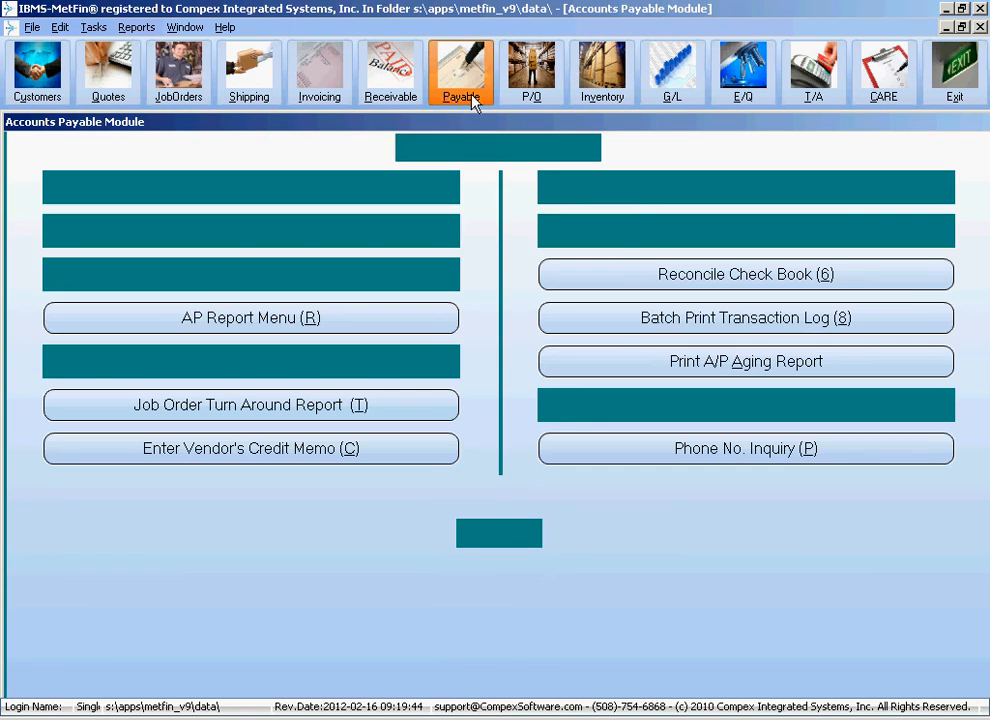
{"action": "left_click", "coordinate": [420, 196]}
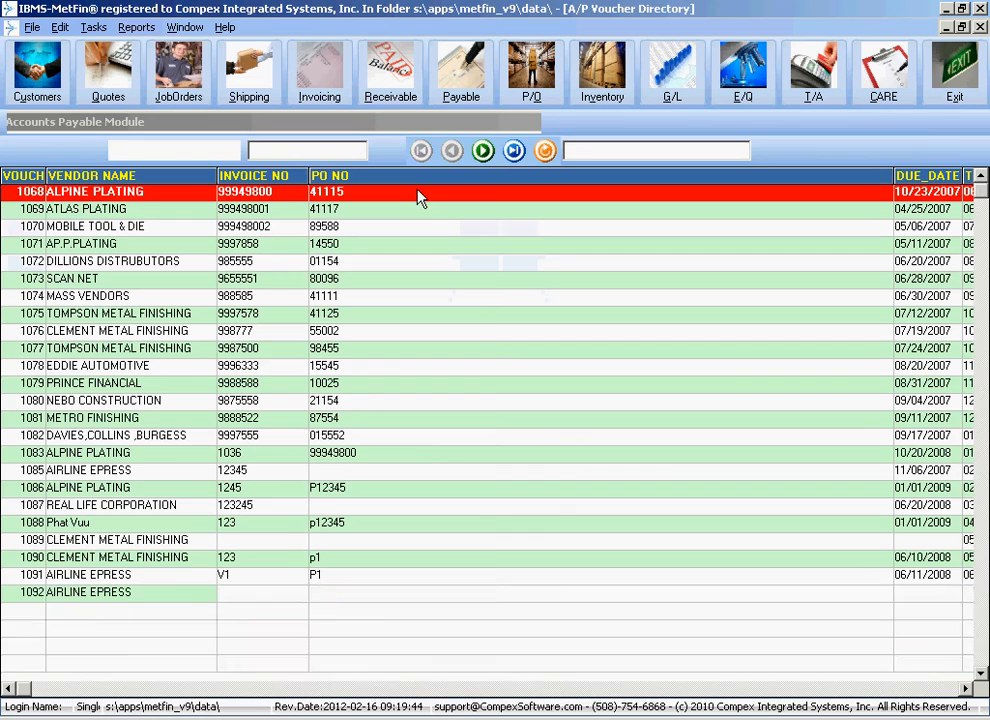
{"action": "double_click", "coordinate": [420, 196]}
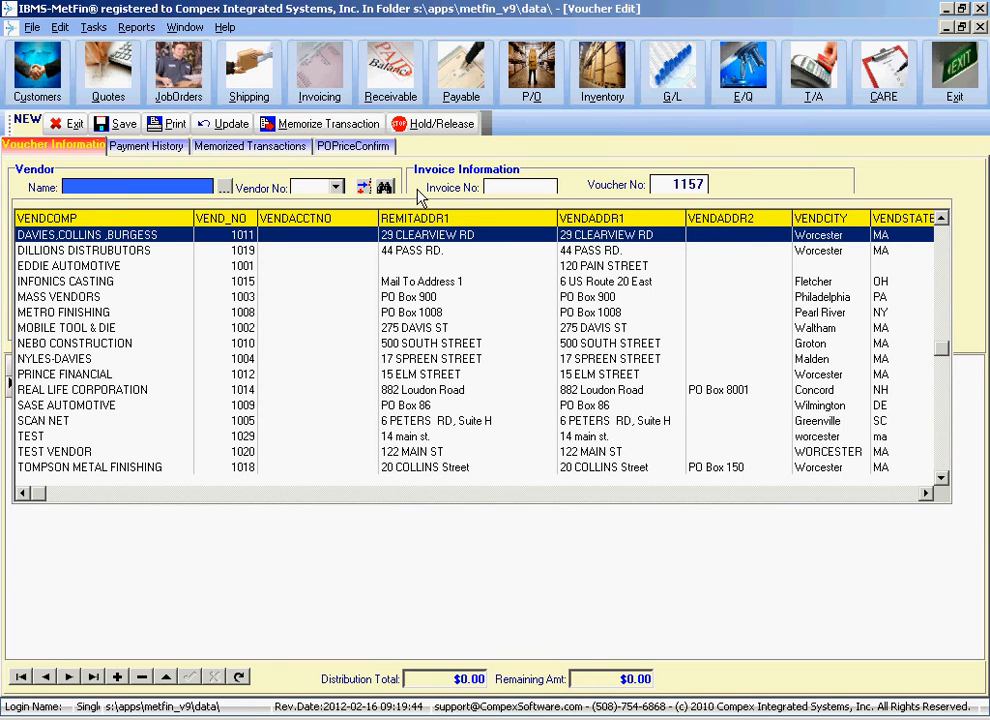
{"action": "double_click", "coordinate": [160, 236]}
{"action": "type", "text": "12345"}
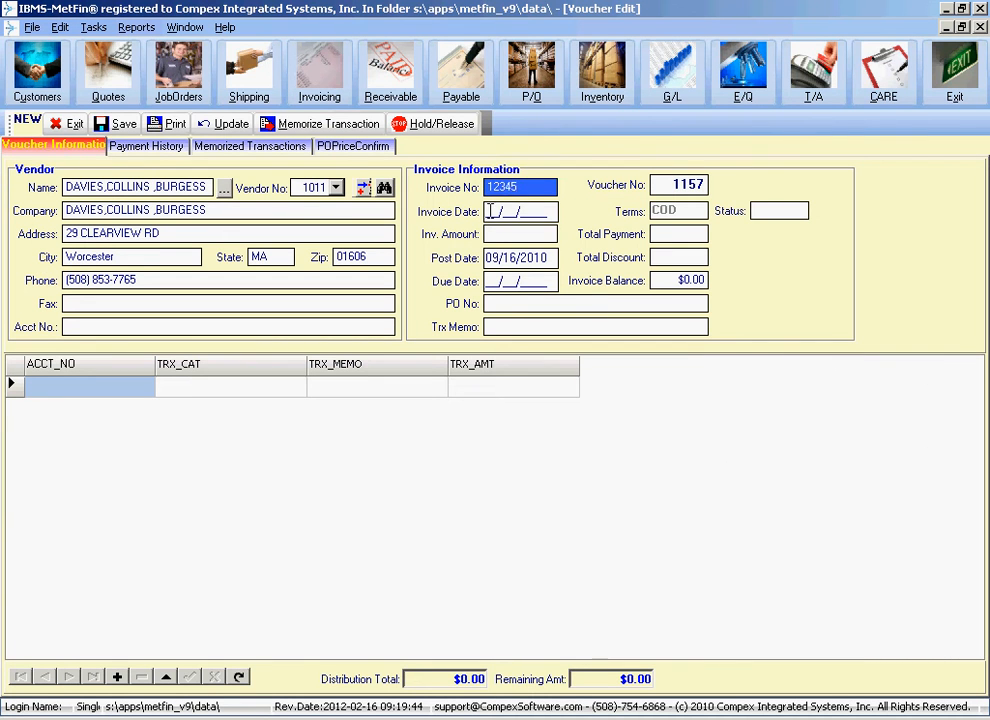
- Try to set the voucher's invoice date to 07/01/2010, in an already closed accounting period
{"action": "key", "text": "Tab"}
{"action": "type", "text": "07/01/2010"}
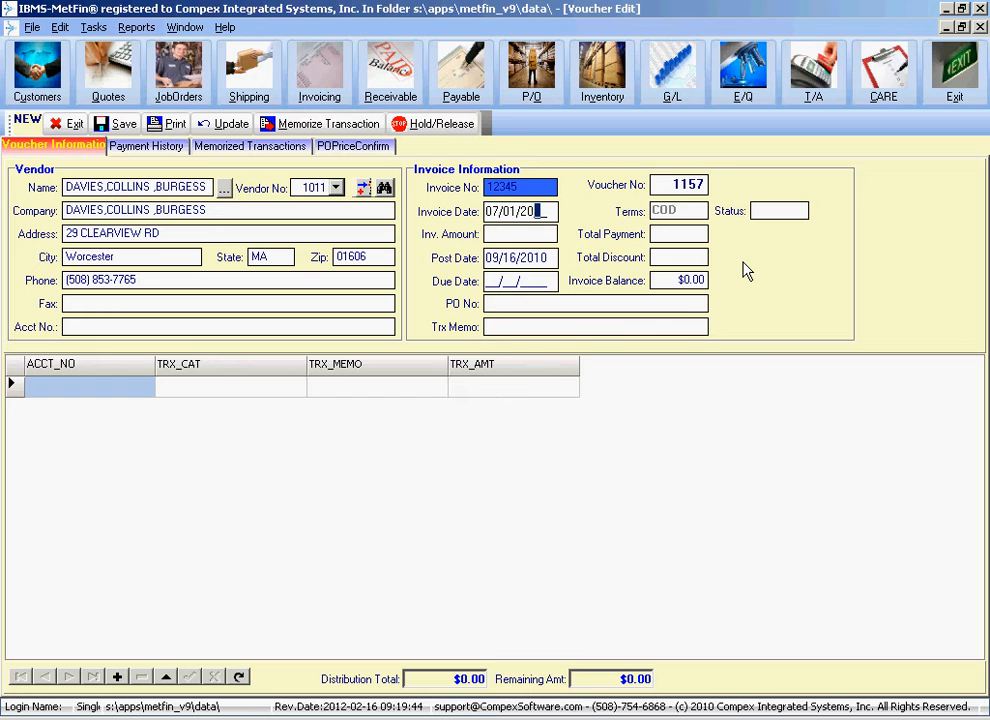
{"action": "key", "text": "Tab"}
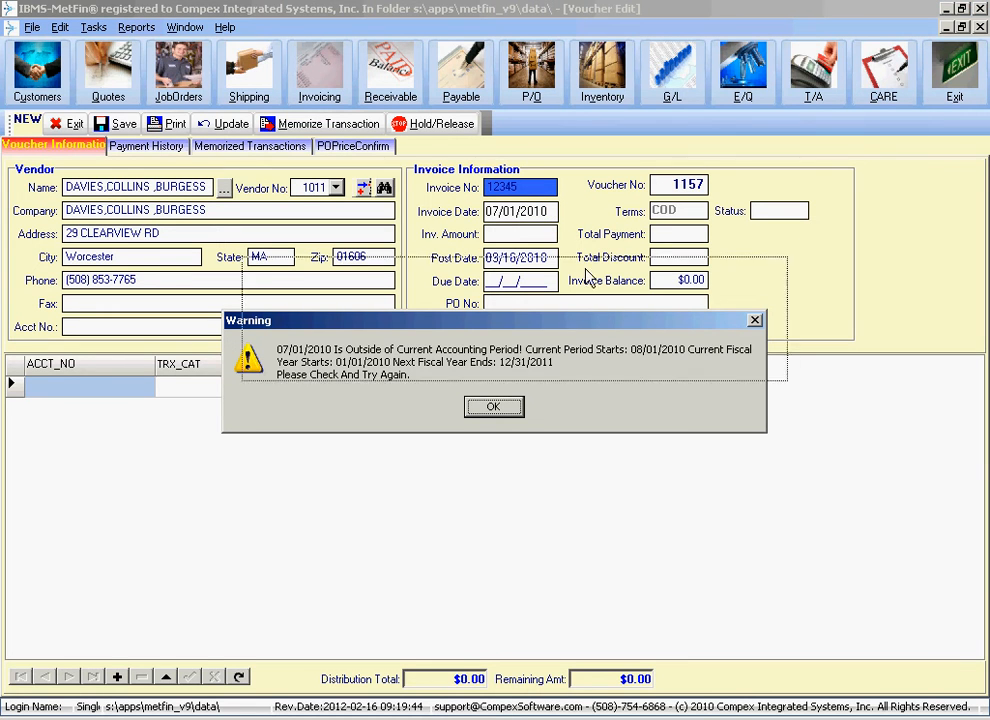
{"action": "left_click_drag", "start_coordinate": [564, 328], "coordinate": [600, 228]}
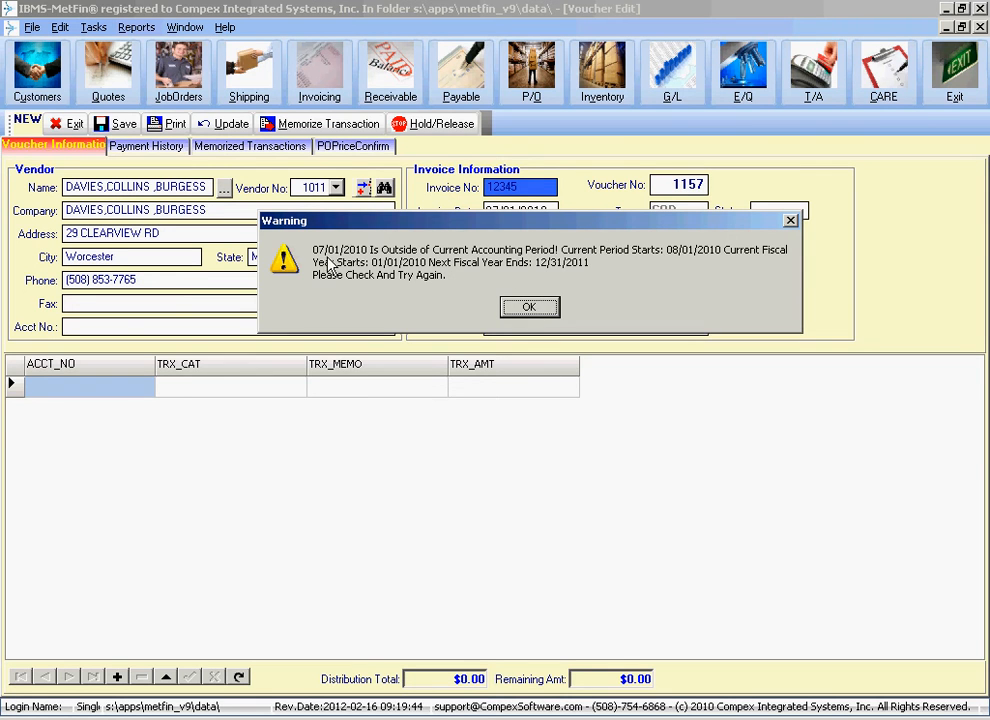
{"action": "left_click_drag", "start_coordinate": [470, 221], "coordinate": [417, 290]}
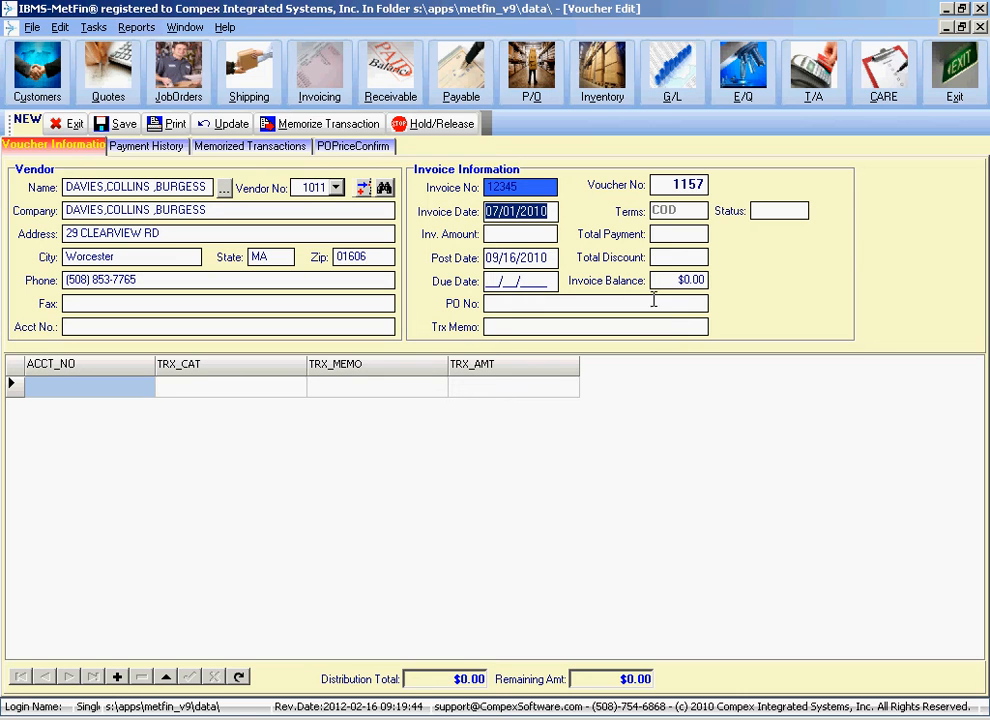
- Set the voucher's invoice date to 08/01/2010, within the current accounting period
{"action": "left_click", "coordinate": [68, 124]}
{"action": "left_click", "coordinate": [504, 466]}
{"action": "type", "text": "08"}
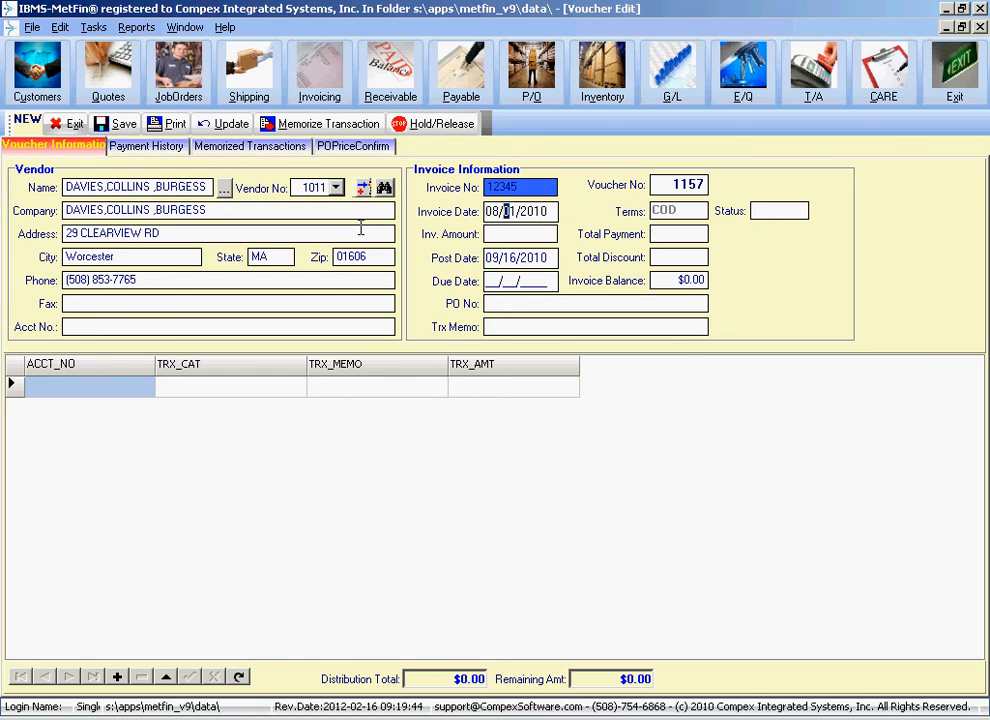
{"action": "key", "text": "Tab"}
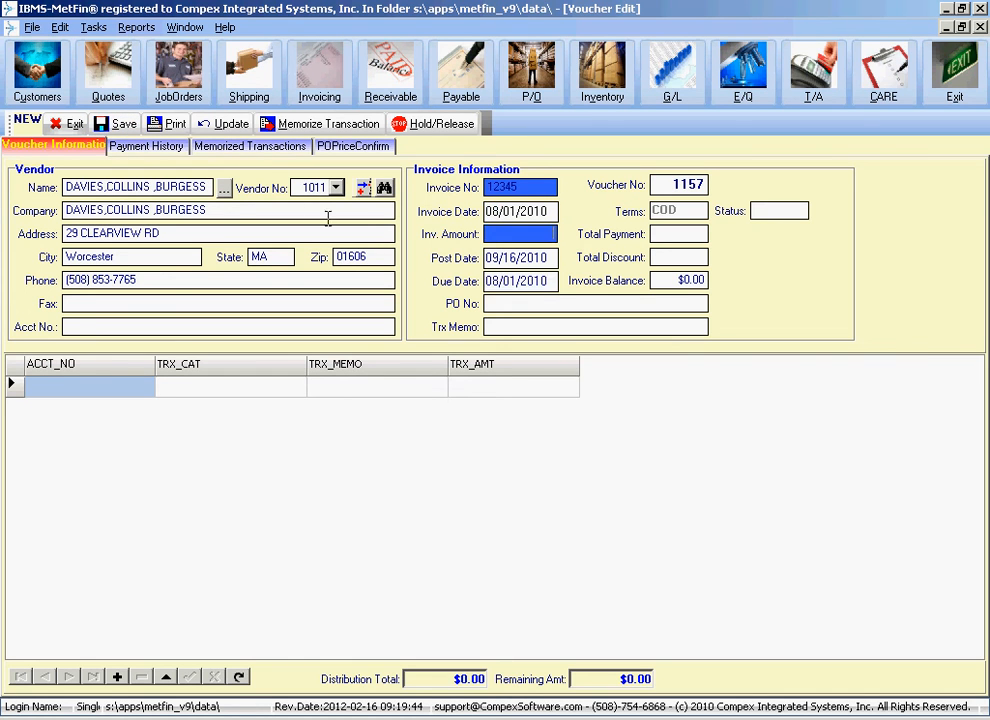
- Discard the new voucher without saving and close the voucher directory and the Accounts Payable module
{"action": "left_click", "coordinate": [68, 128]}
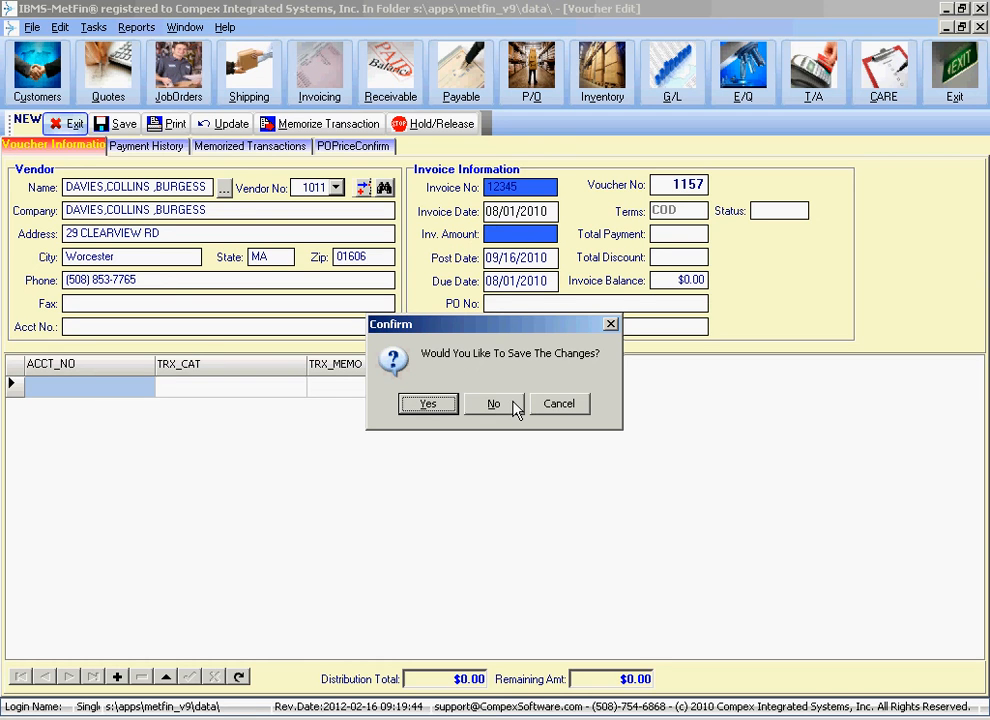
{"action": "left_click", "coordinate": [514, 407]}
{"action": "left_click", "coordinate": [521, 405]}
{"action": "left_click", "coordinate": [100, 188]}
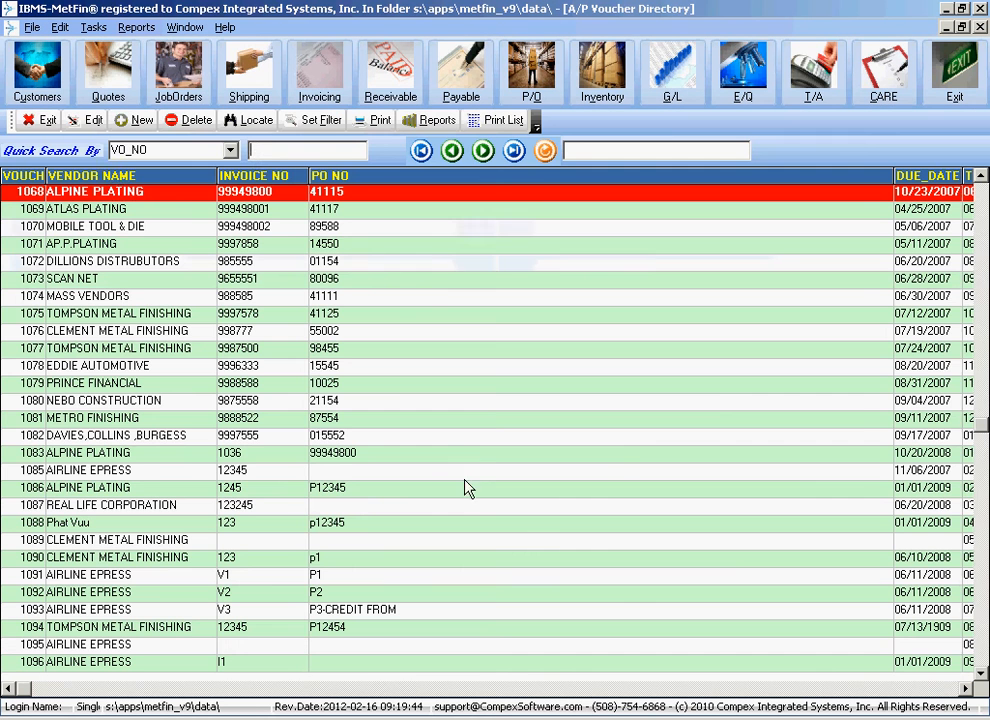
{"action": "left_click", "coordinate": [47, 121]}
{"action": "left_click", "coordinate": [503, 539]}
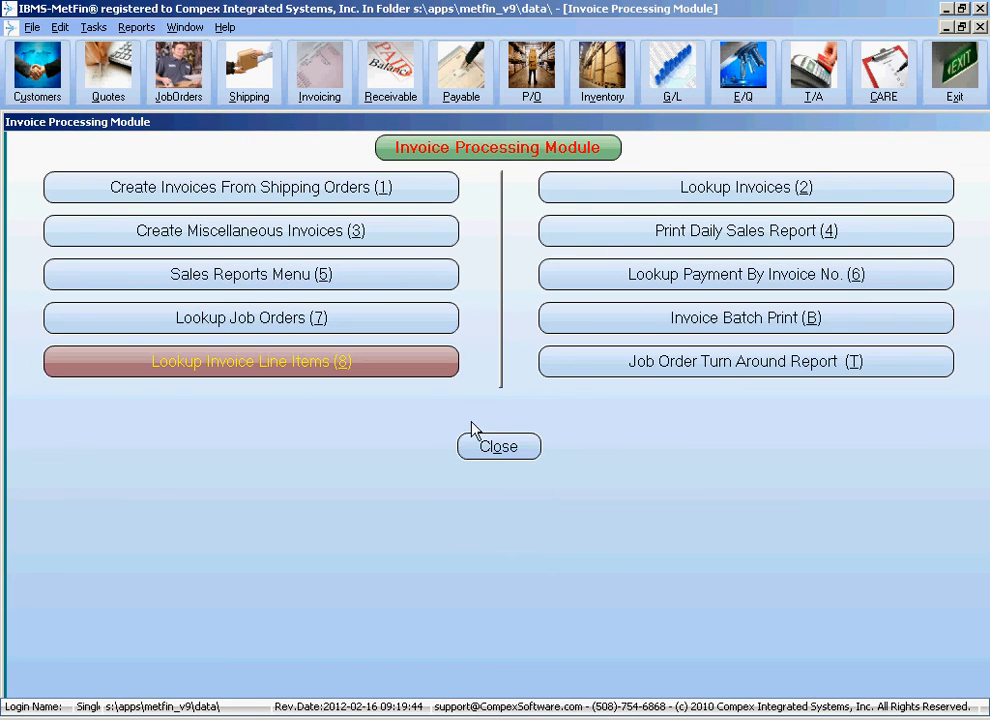
- Close the Invoice Processing module and reopen the accounting period list from the General Ledger module
{"action": "left_click", "coordinate": [488, 446]}
{"action": "left_click", "coordinate": [320, 280]}
{"action": "left_click", "coordinate": [30, 123]}
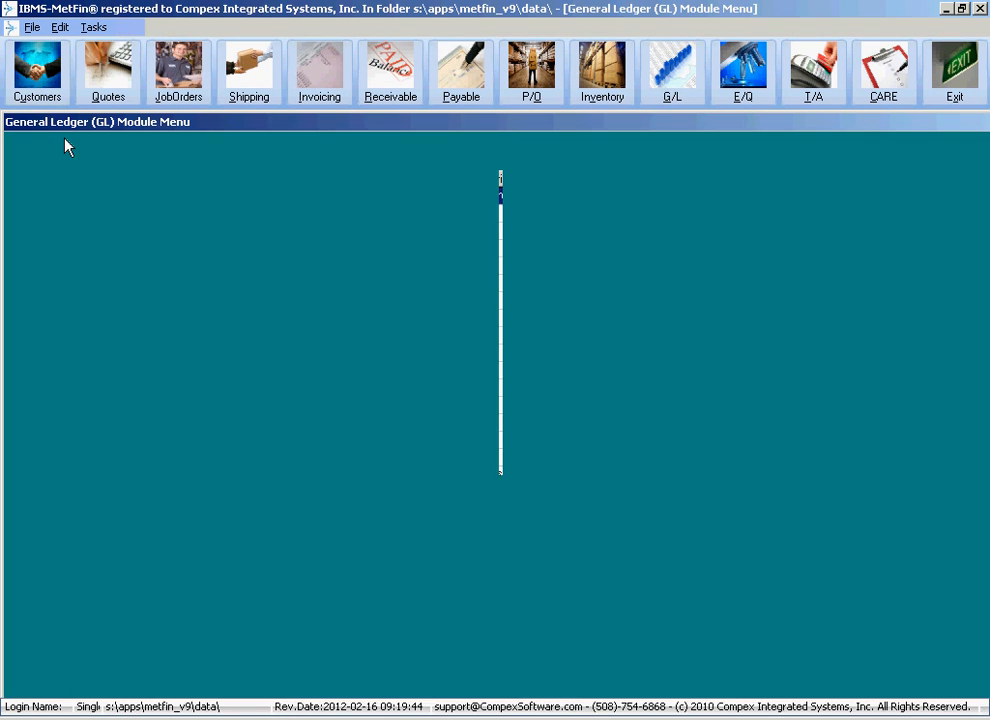
{"action": "left_click", "coordinate": [700, 285]}
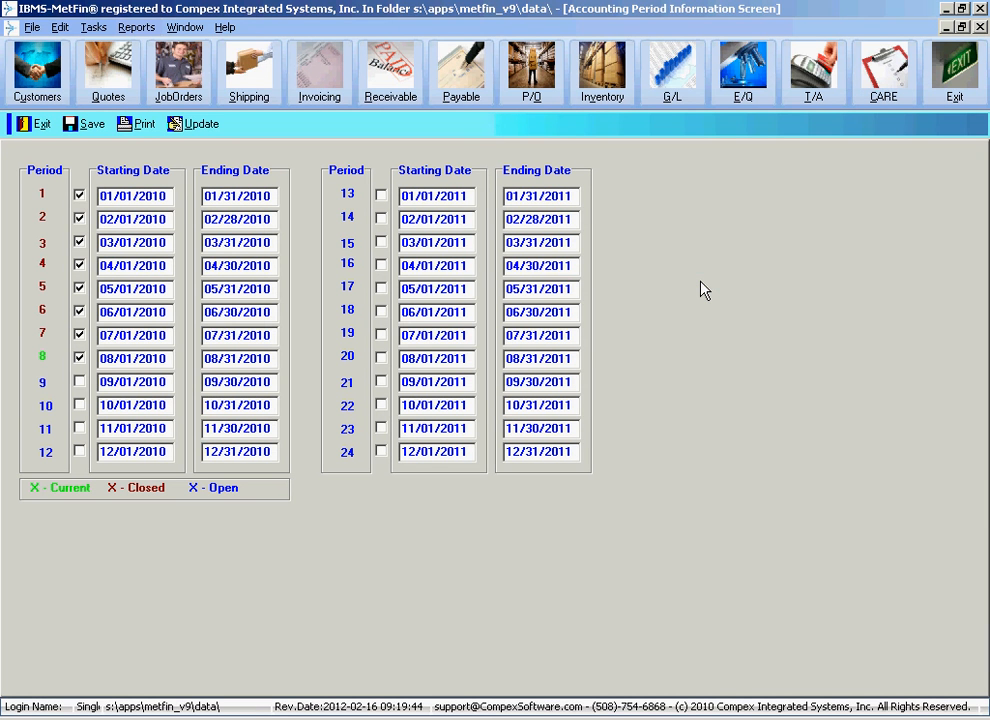